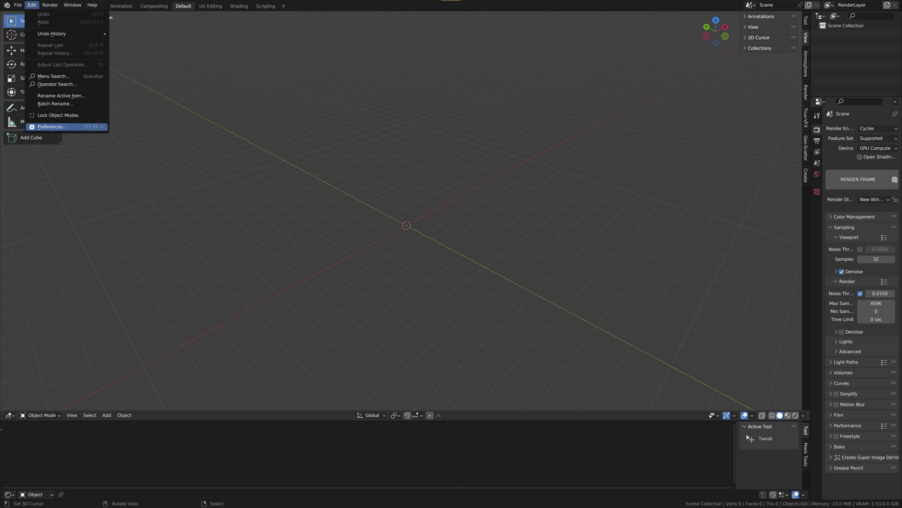
Open Blender Preferences to enable the Super Image Denoiser add-on.
left_click(52, 127)
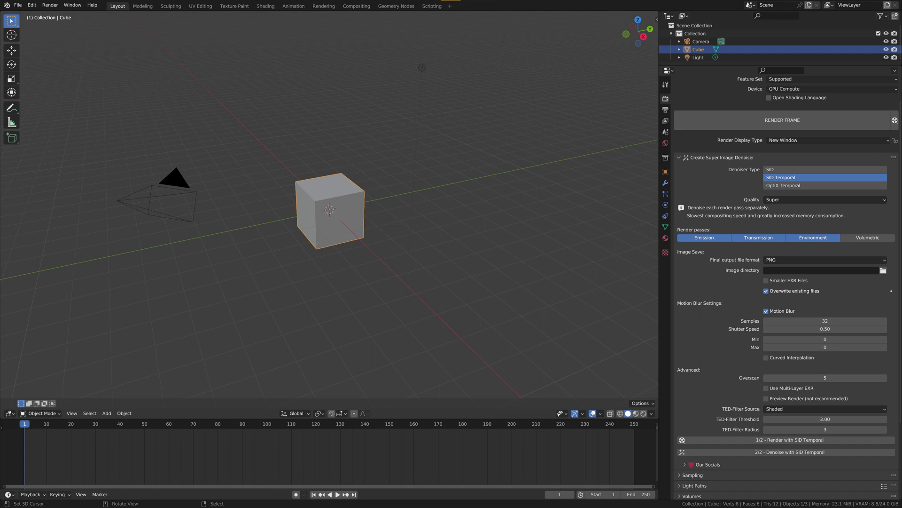
Switch Denoiser Type to SID Temporal and list the Standard, High and Super quality levels.
left_click(825, 169)
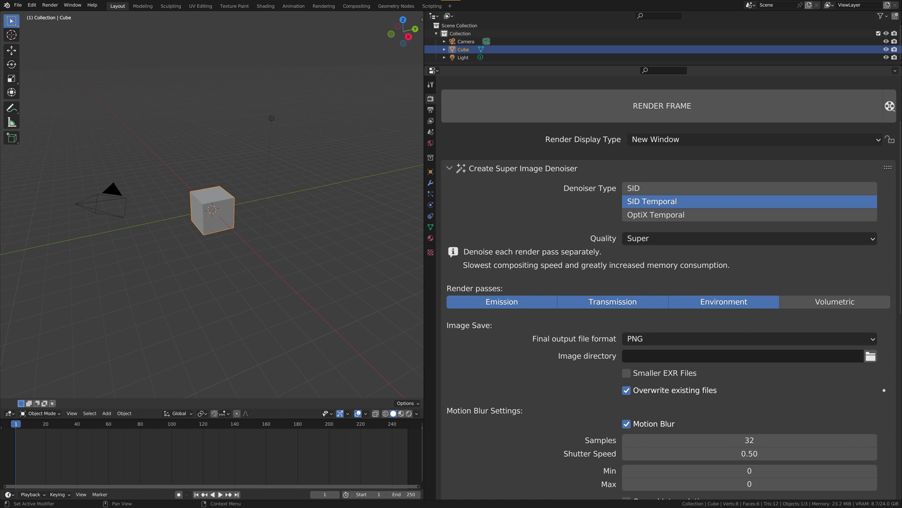
left_click(638, 238)
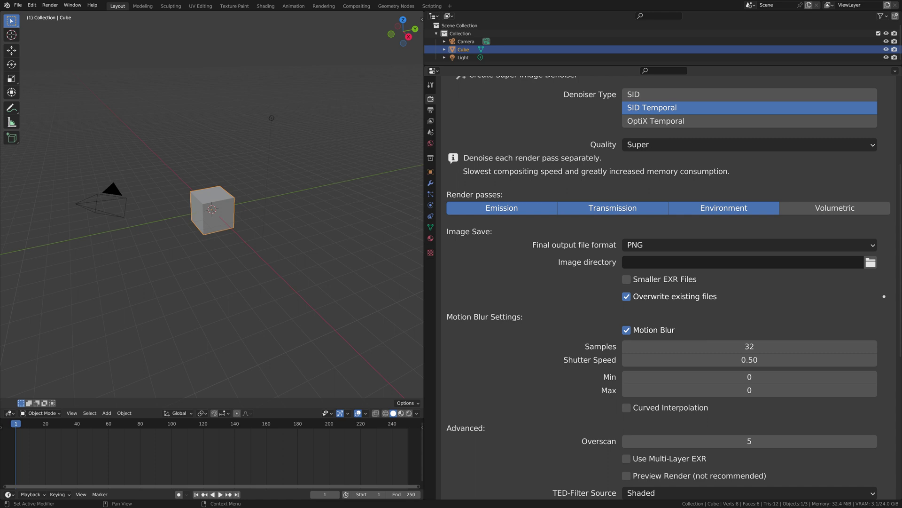
left_click(639, 245)
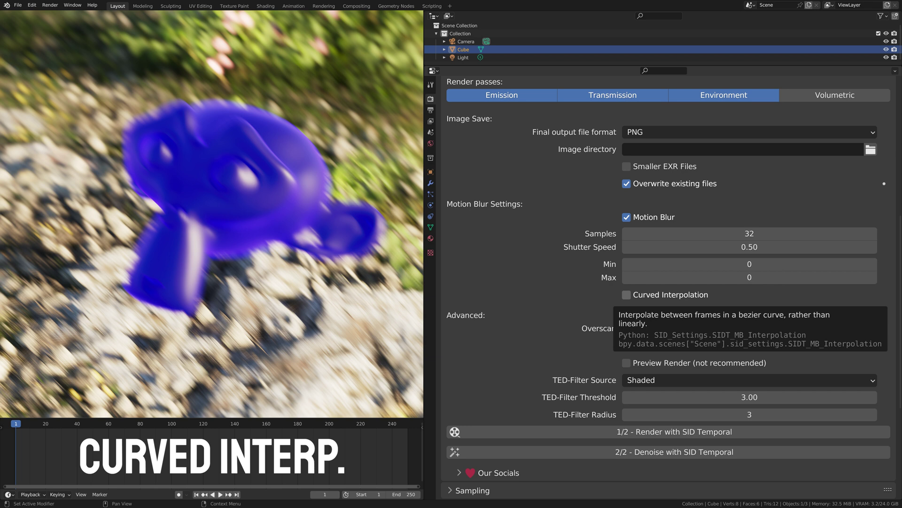
scroll(669, 282, "down", 3)
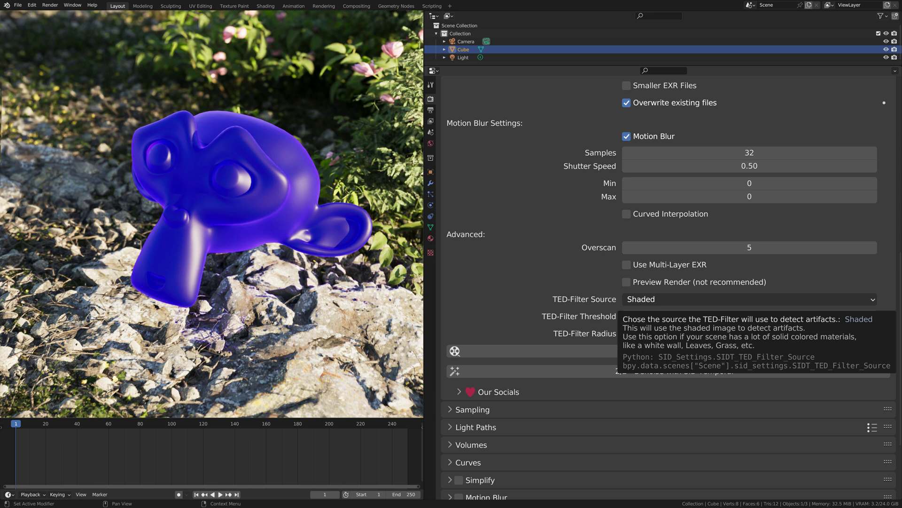
left_click(638, 299)
left_click(639, 315)
left_click(640, 299)
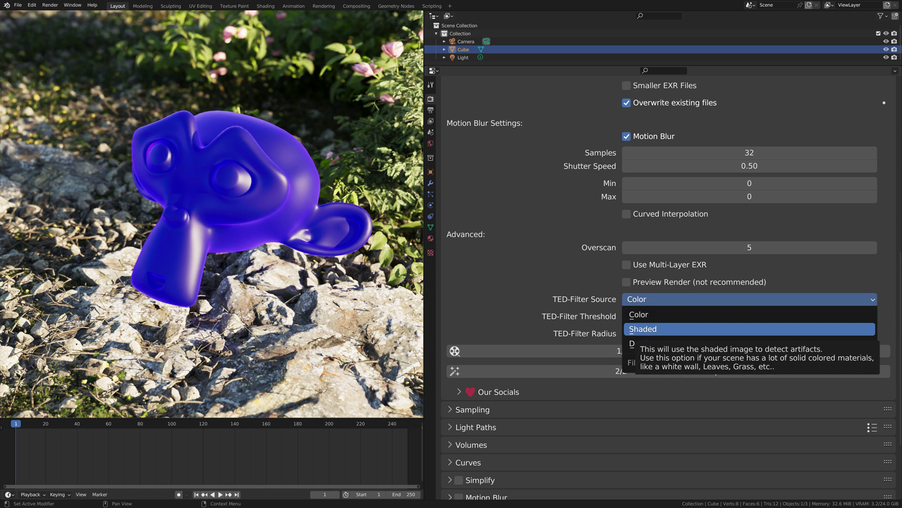
left_click(635, 314)
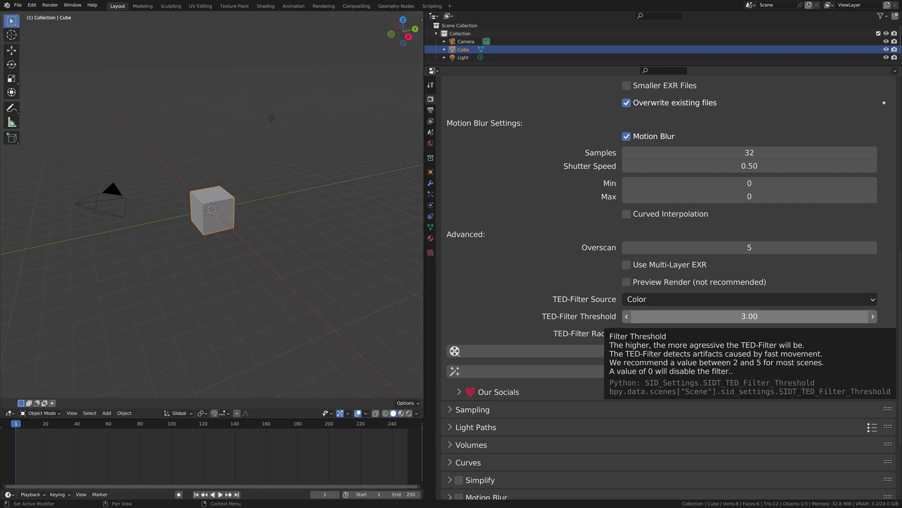
scroll(628, 298, "up", 1, "ctrl")
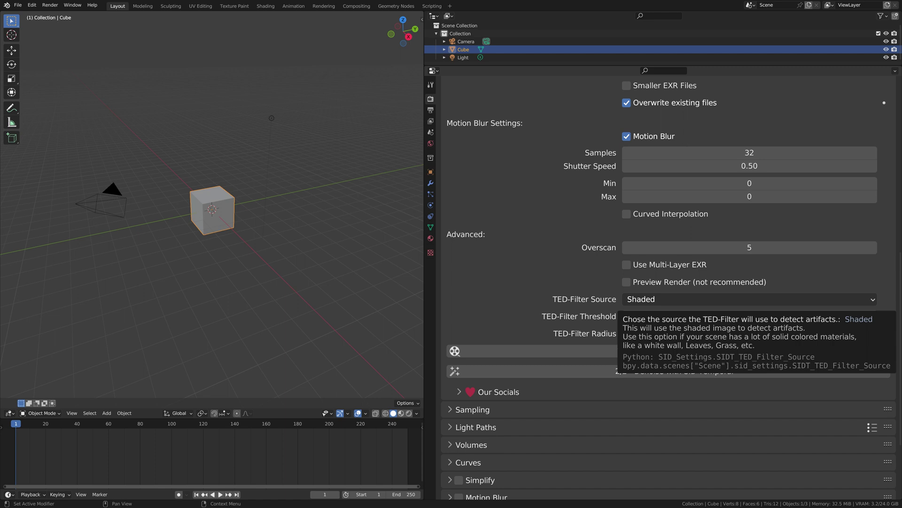
scroll(635, 299, "down", 1, "ctrl")
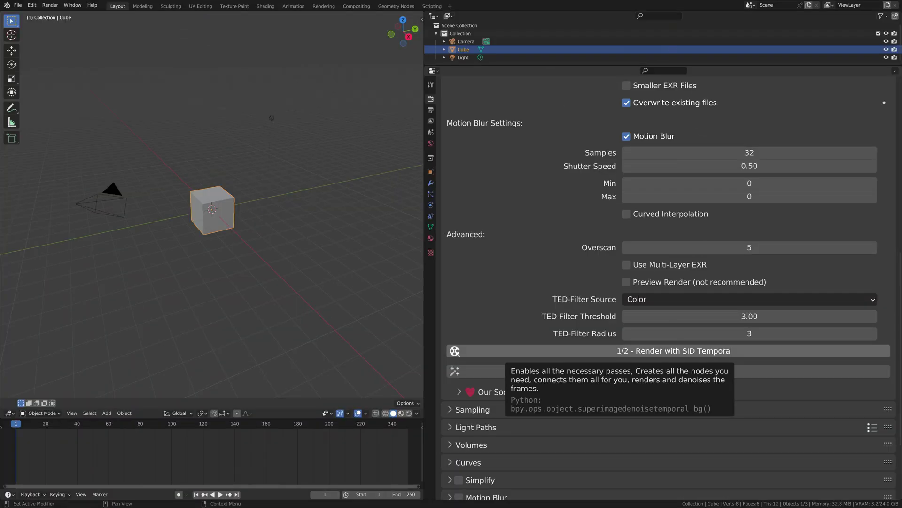